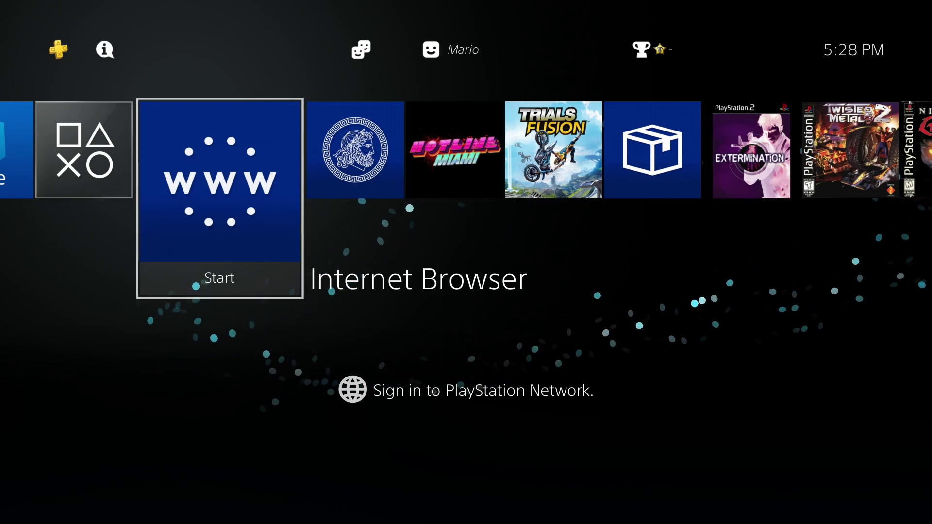
- Open Settings from the function bar above the home screen's game tiles
key(Up)
key(Right)
key(Right)
key(Right)
key(Right)
key(Right)
key(Right)
key(Right)
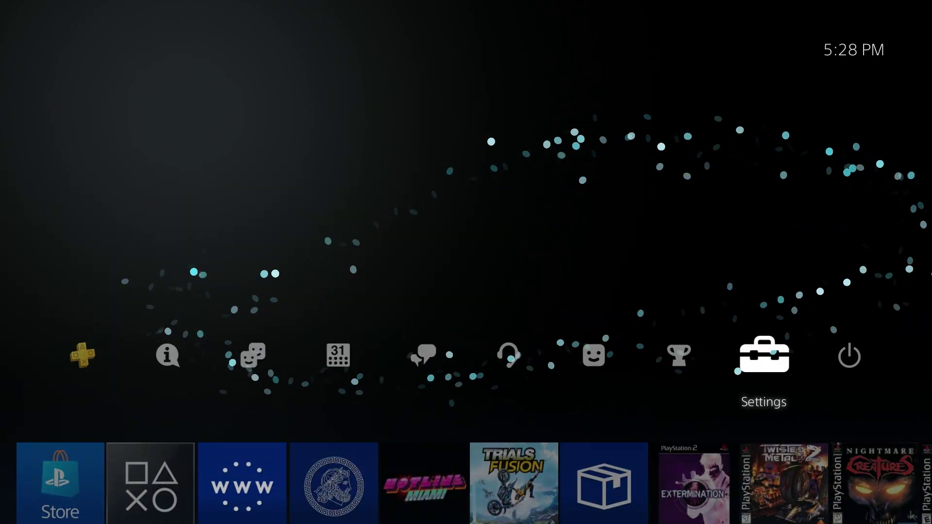
key(Return)
key(Return)
key(Return)
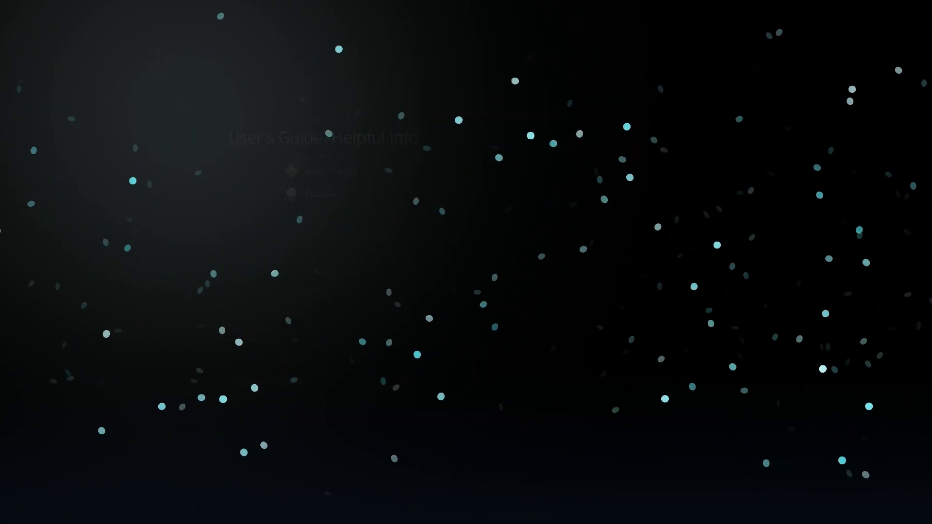
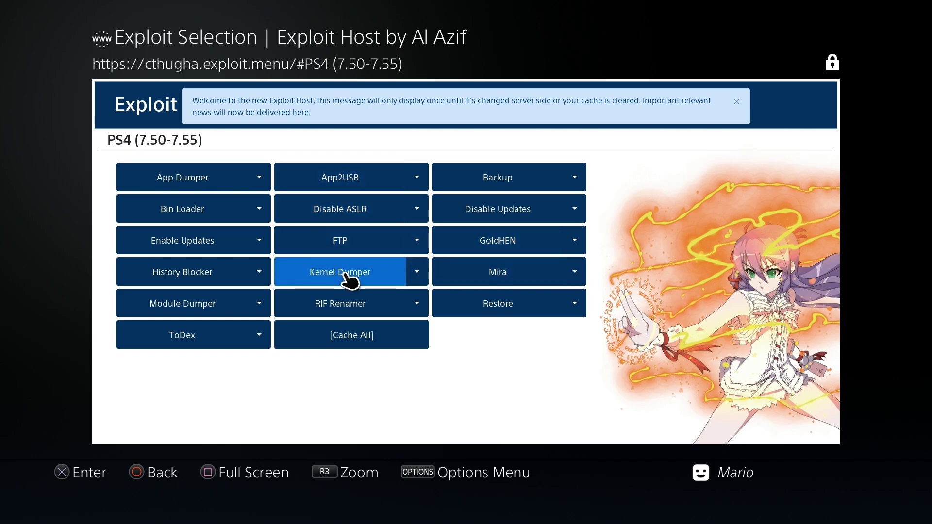
- Go back from the PS4 7.50-7.55 exploit selection page to Category Selection
key(alt+Left)
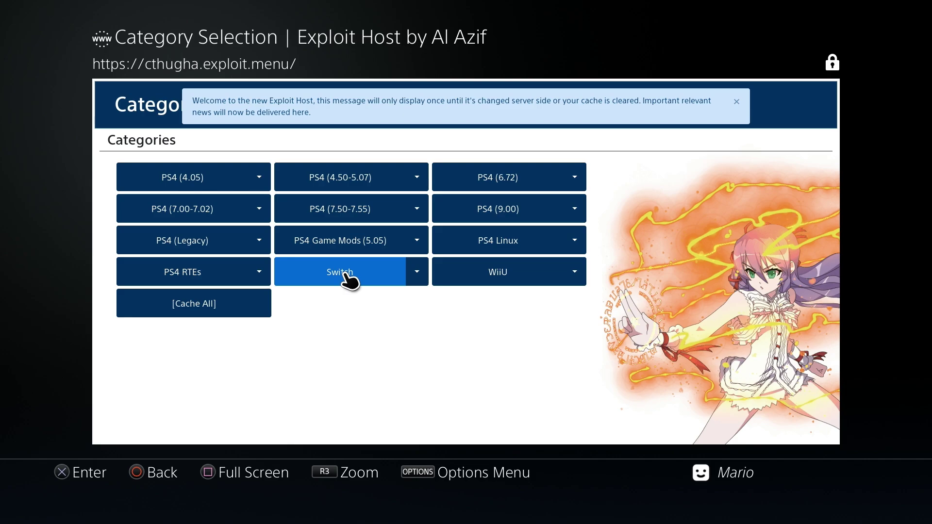
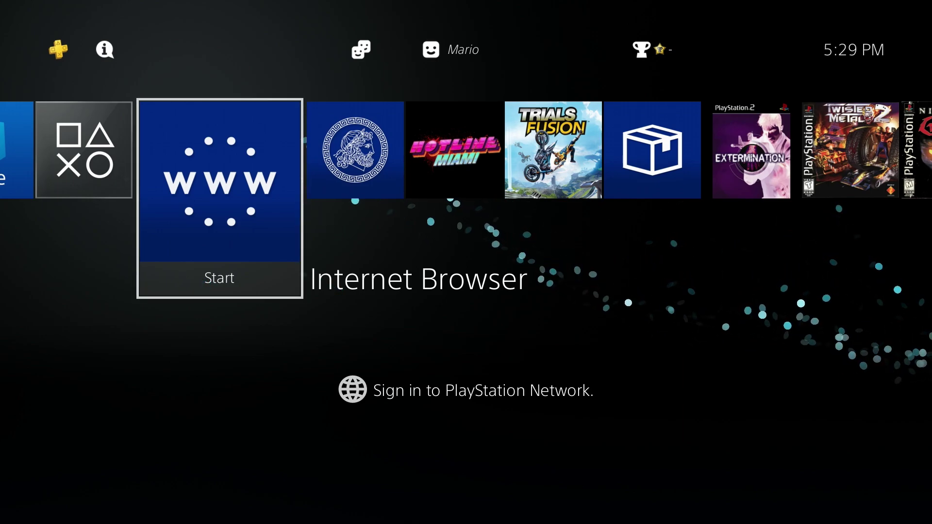
- From the Internet Browser tile, go into Settings and open User's Guide/Helpful Info > User's Guide
key(Left)
key(Right)
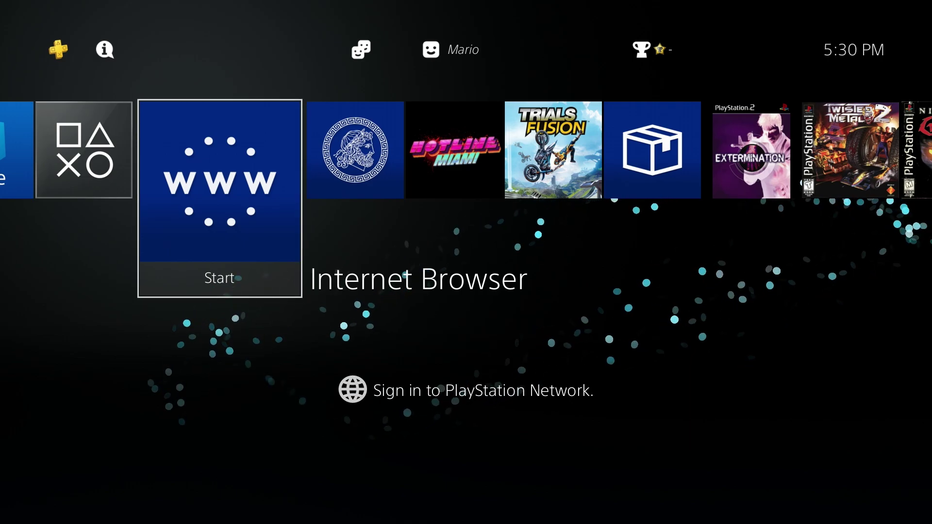
key(Up)
key(Return)
key(Up)
key(Up)
key(Up)
key(Return)
key(Return)
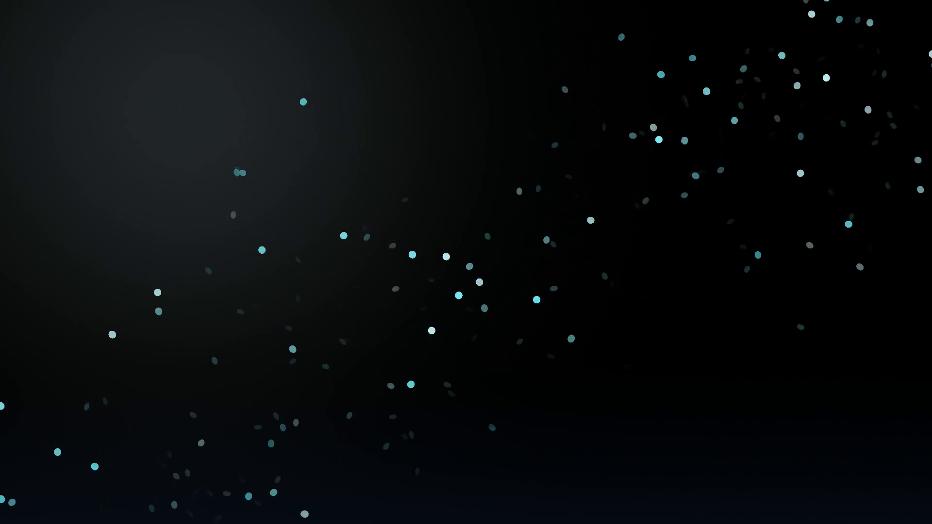
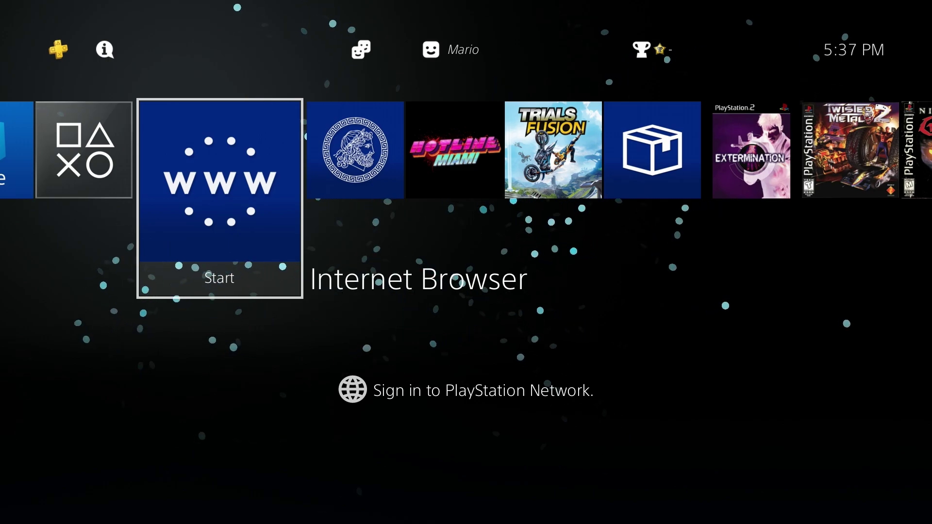
- Open the system settings from the home screen, then return home
key(Up)
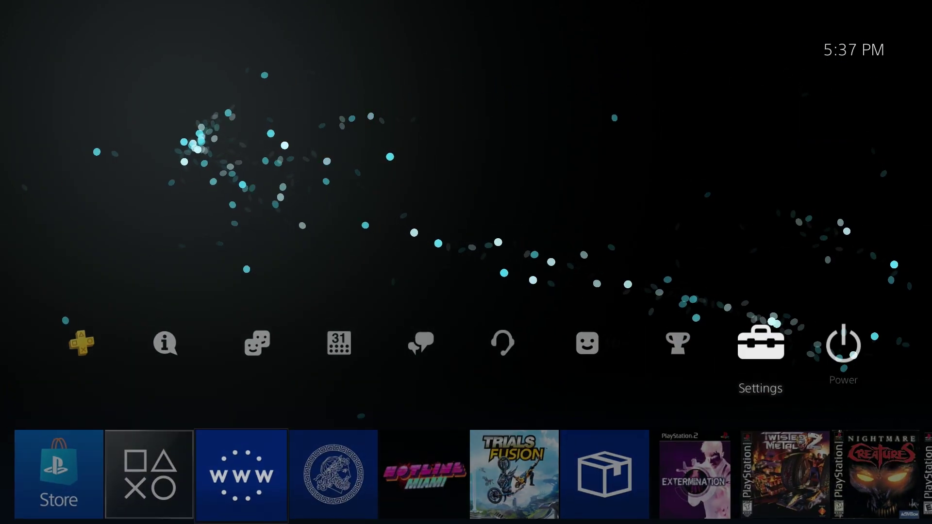
key(Return)
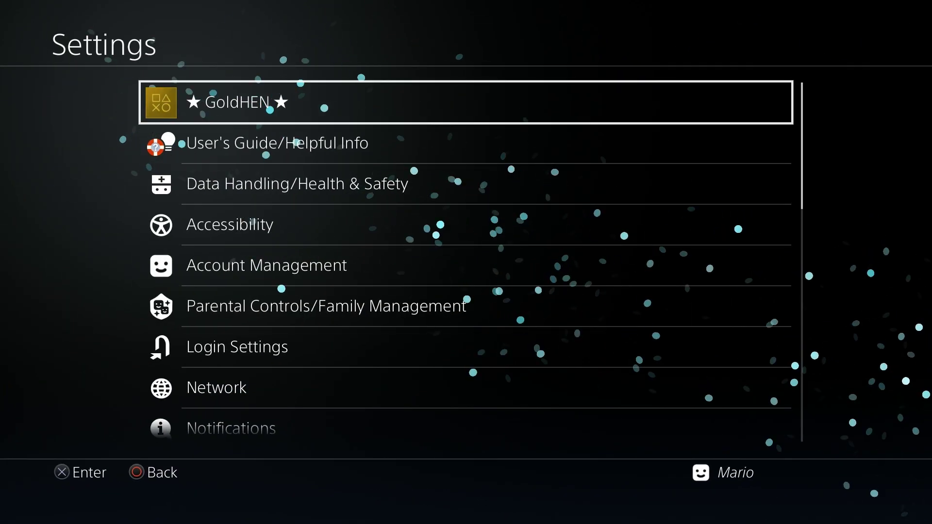
key(Escape)
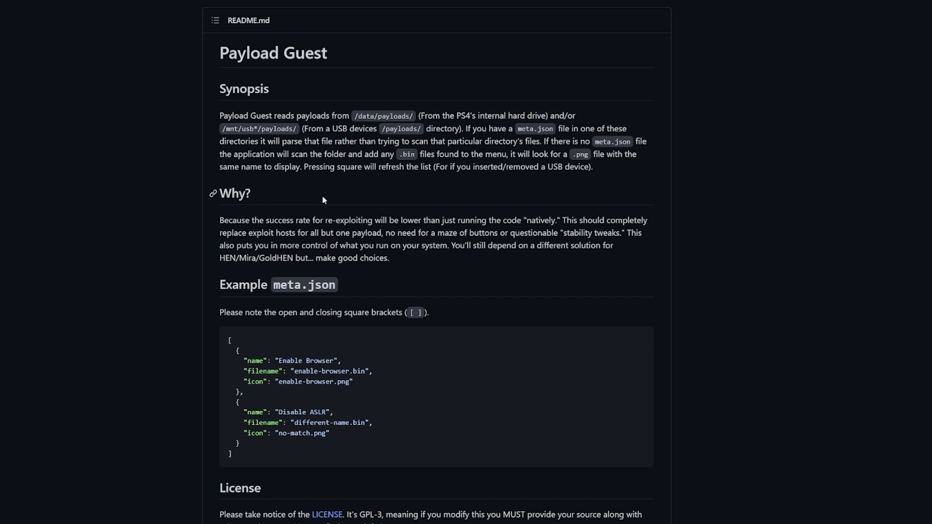
- Scroll through the ps4-payload-guest README and open the project's Releases page
scroll(323, 199, down, 6)
scroll(323, 198, up, 5)
scroll(324, 200, up, 10)
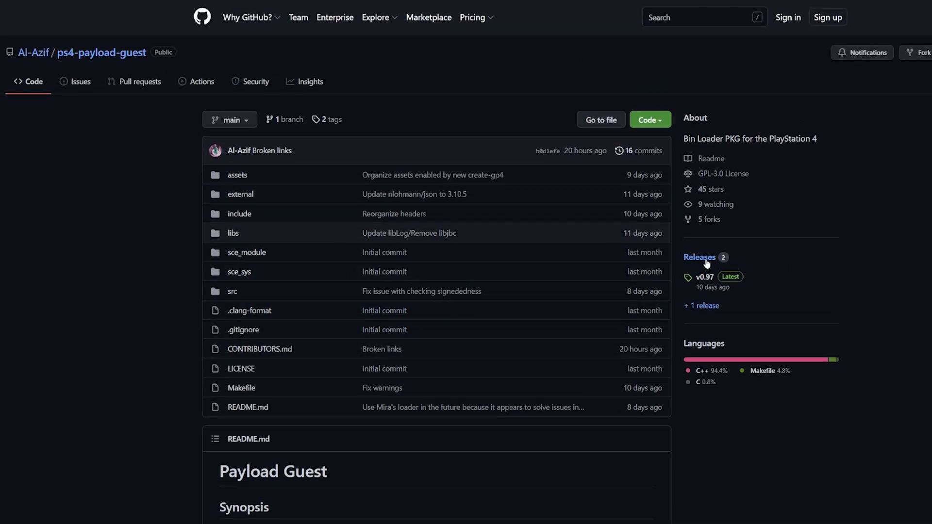
click(699, 258)
scroll(574, 258, down, 5)
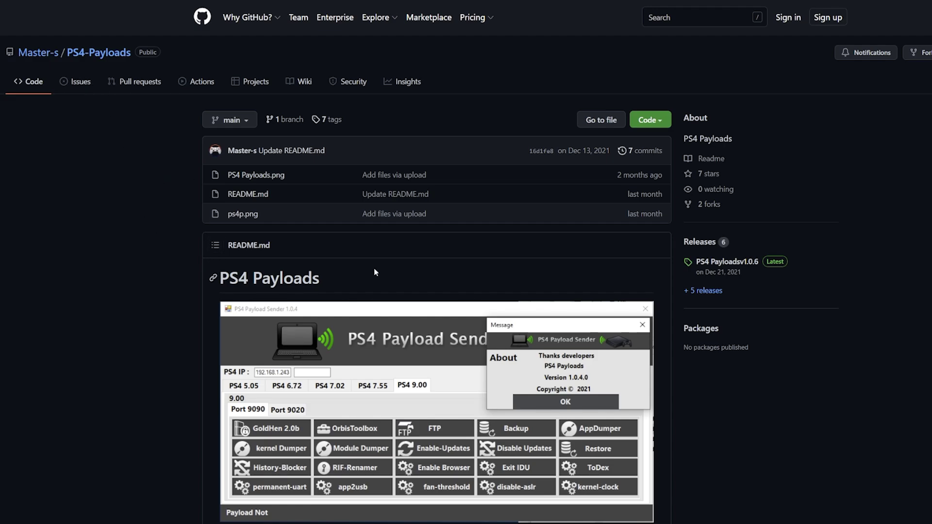
- Browse the PS4-Payloads README screenshots, then open the repository's Releases from the sidebar
scroll(698, 340, down, 3)
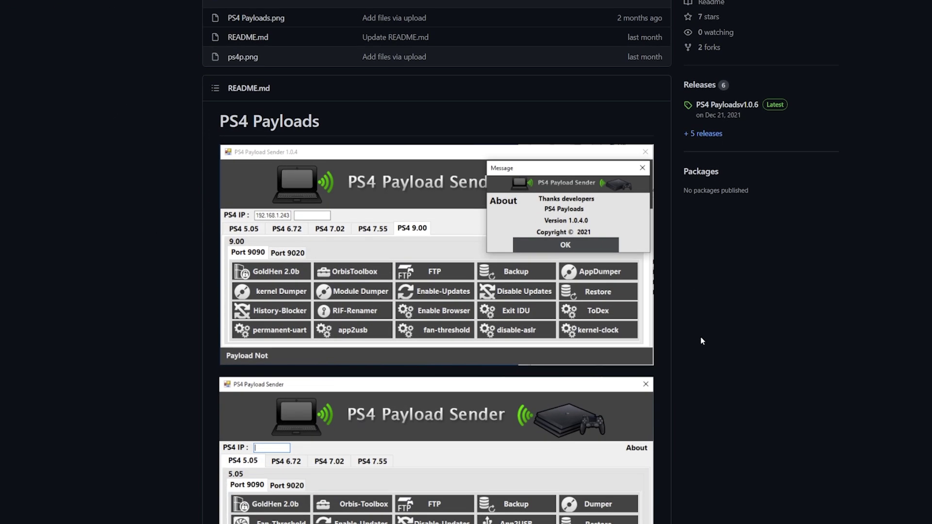
scroll(719, 347, down, 1)
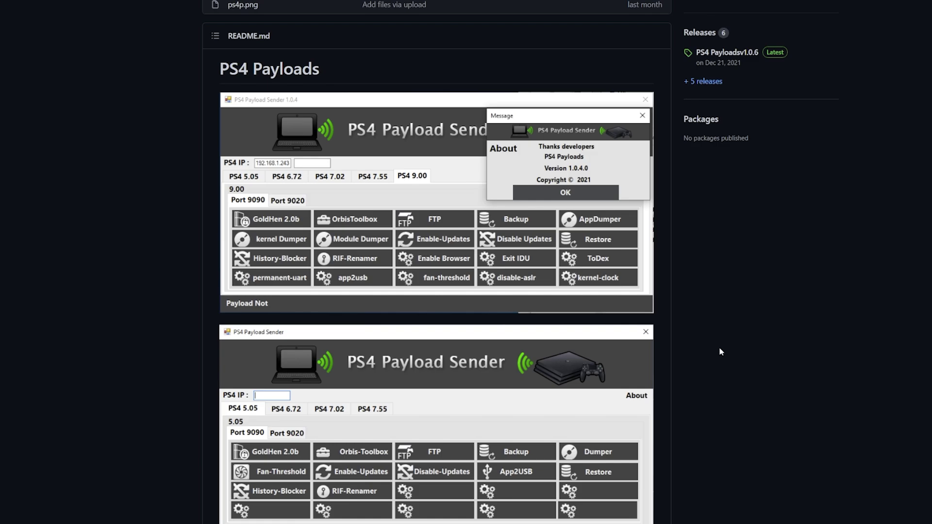
scroll(718, 347, up, 4)
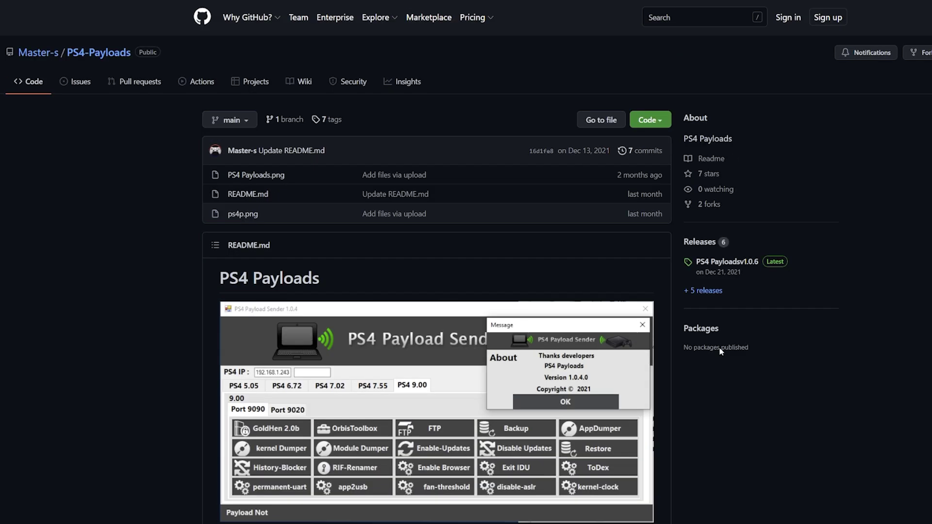
click(711, 247)
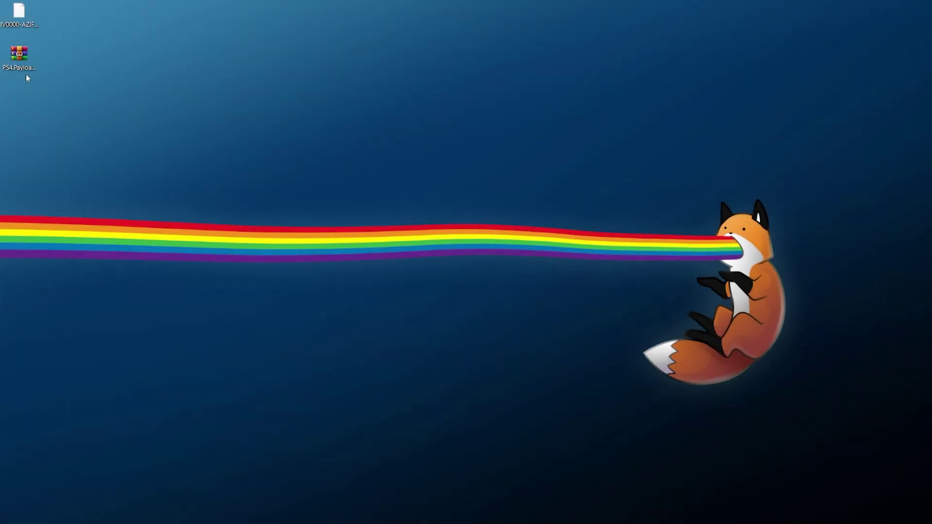
- Use 7-Zip to extract the desktop PS4.Payloads rar to "PS4.Payloadsv1.0.6\"
click(30, 37)
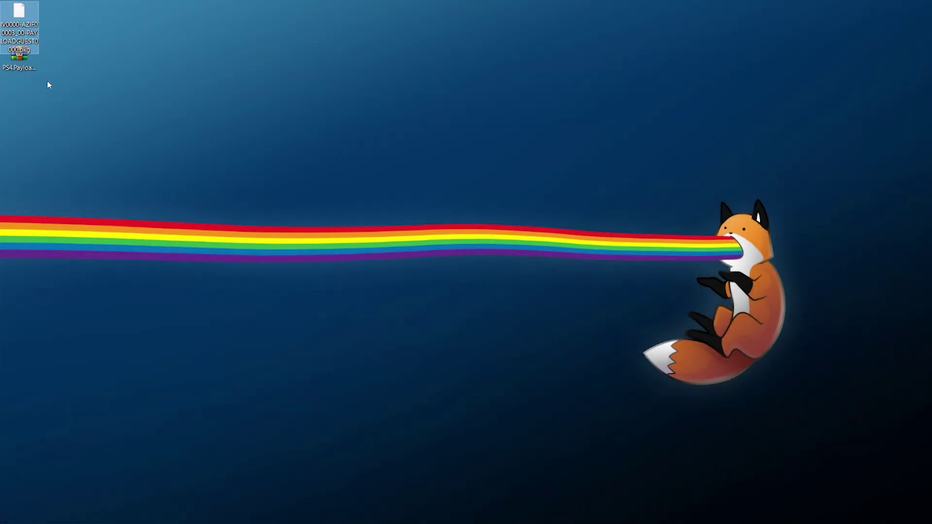
click(20, 70)
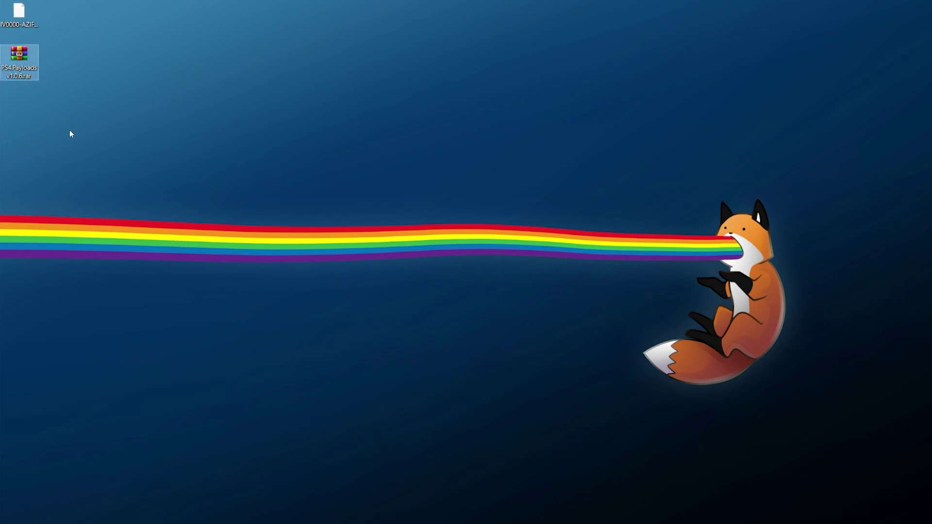
right_click(28, 55)
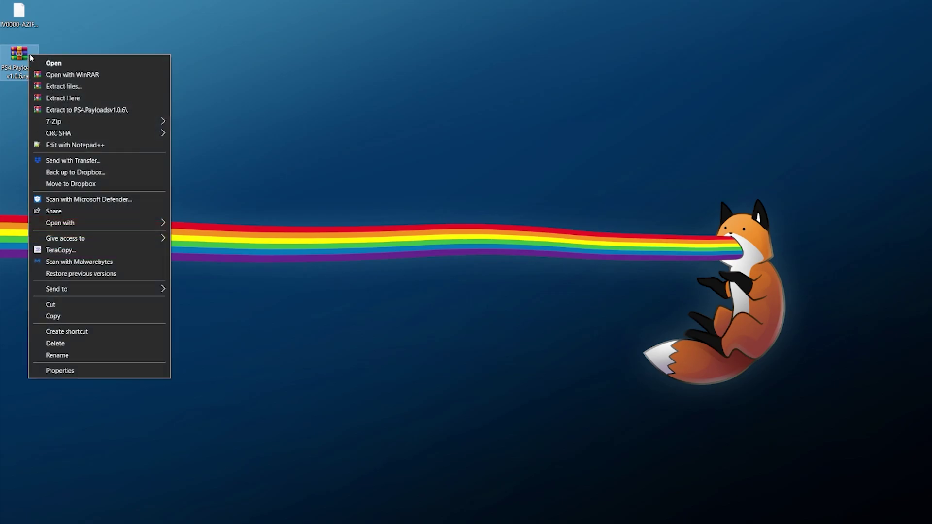
mouse_move(78, 124)
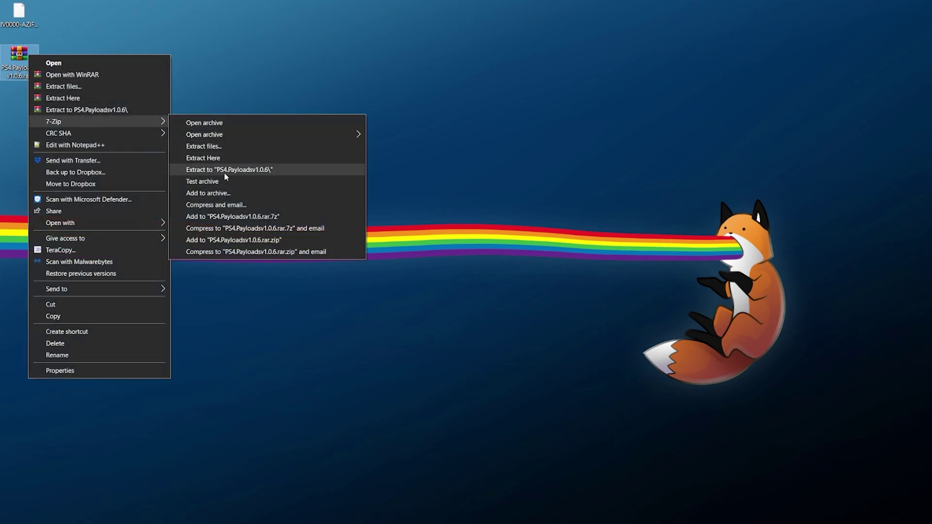
click(252, 172)
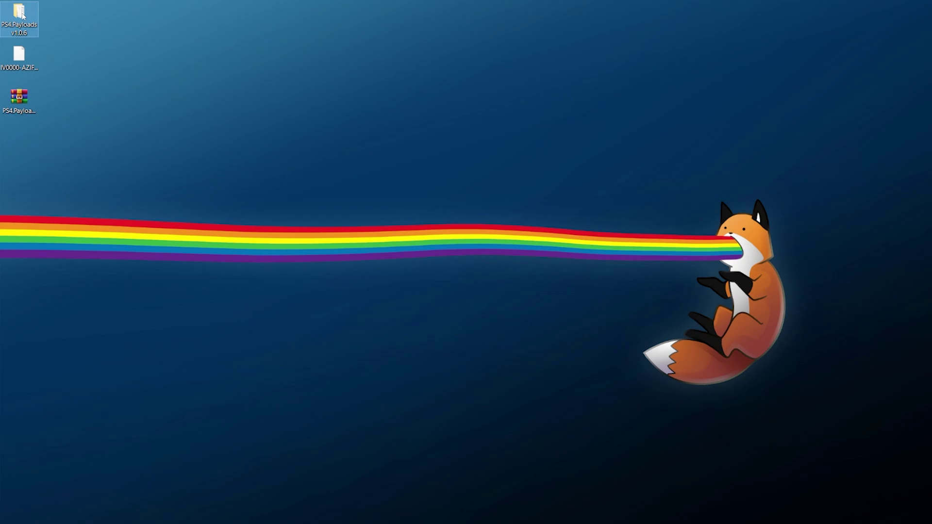
- Browse PS4.Payloadsv1.0.6 > files > 900 to view the payload bin files, then return to files
double_click(23, 22)
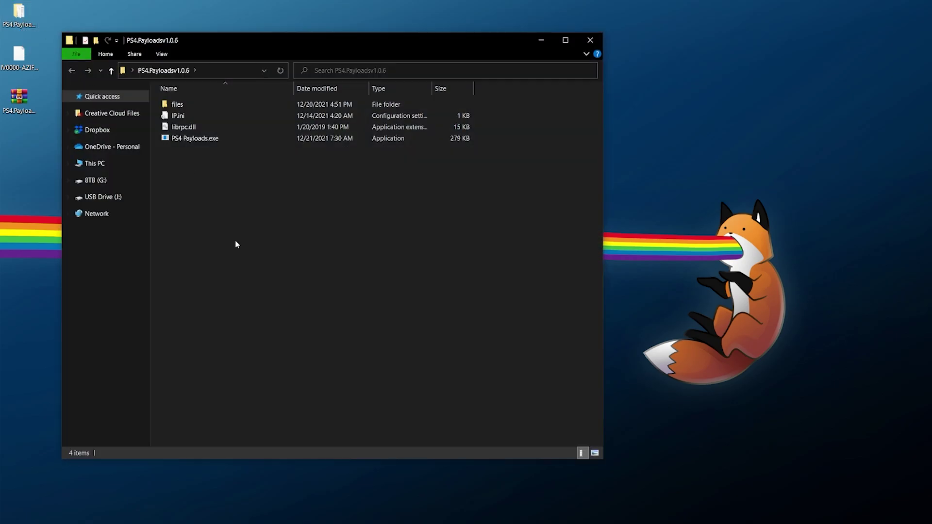
double_click(192, 105)
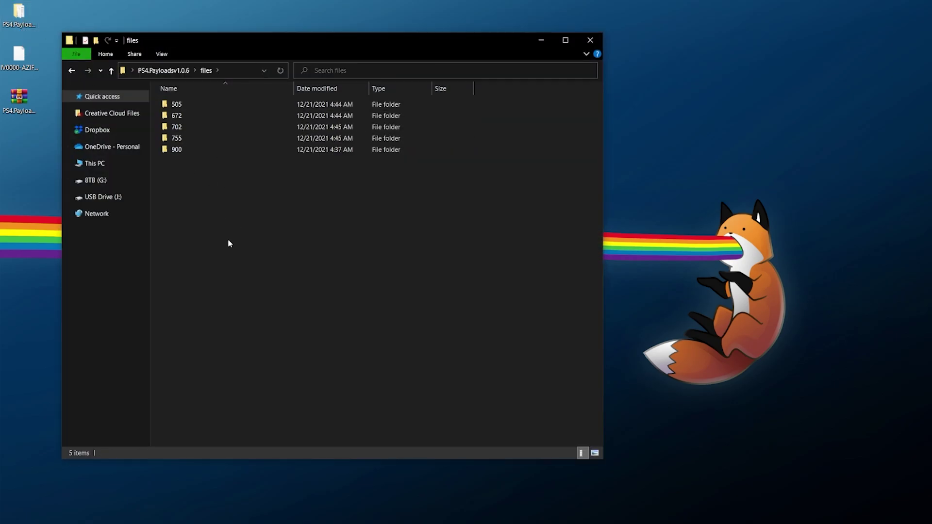
click(183, 103)
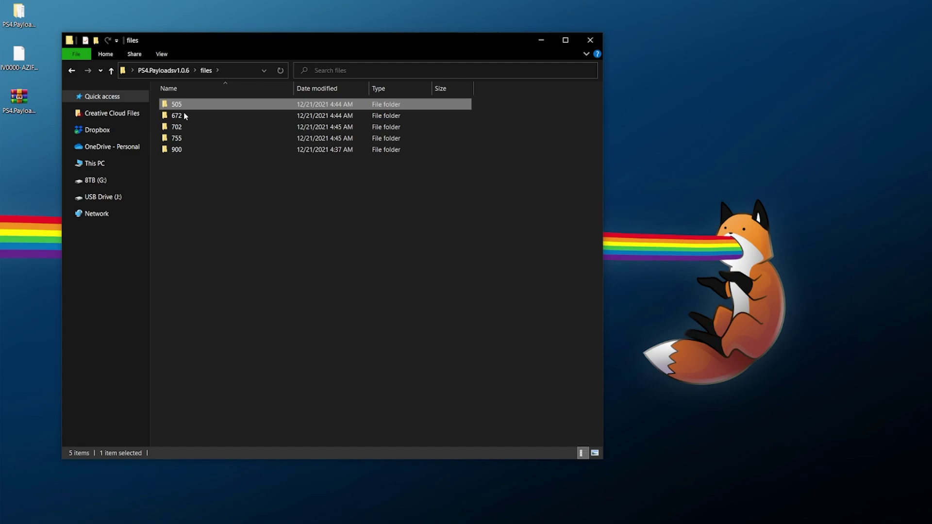
click(186, 149)
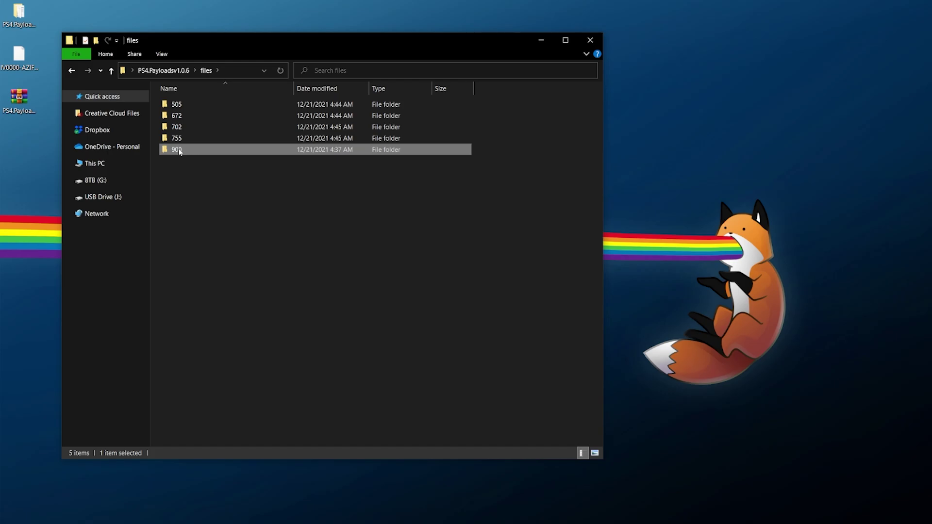
mouse_move(180, 152)
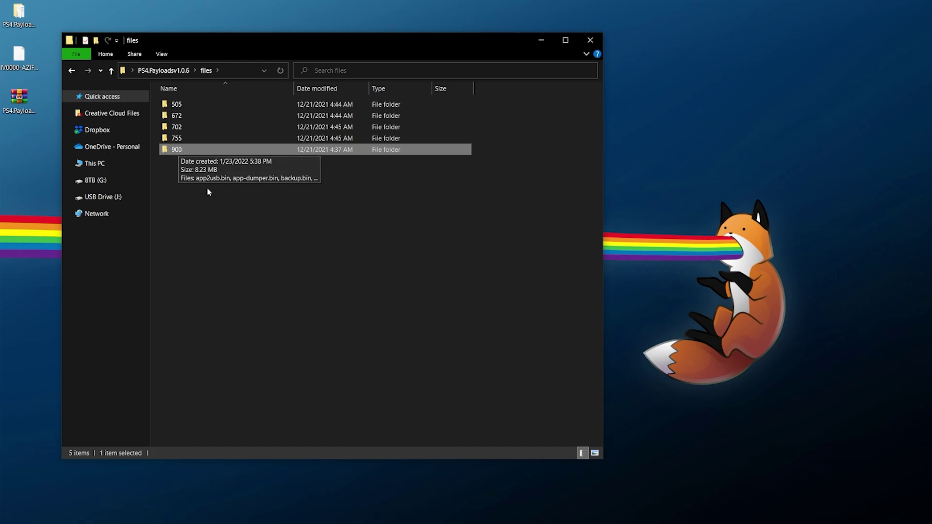
double_click(178, 151)
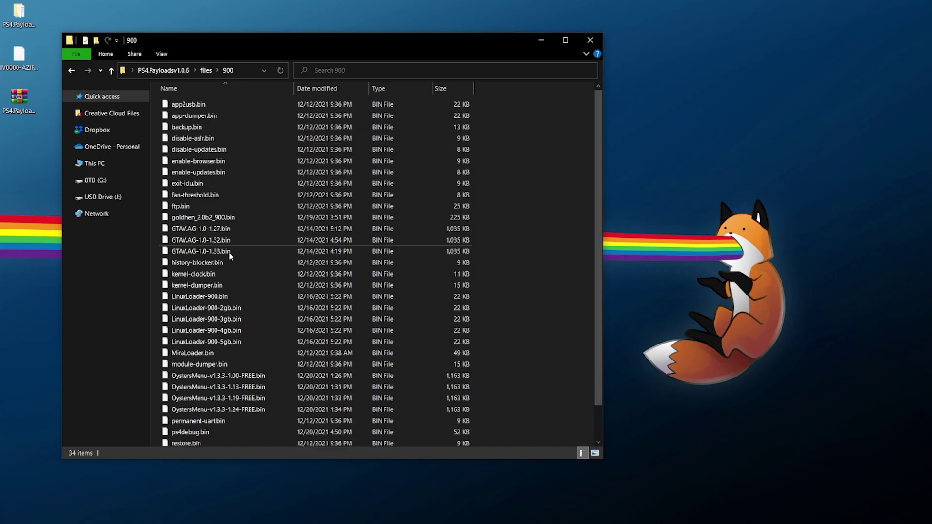
drag(597, 146, 209, 374)
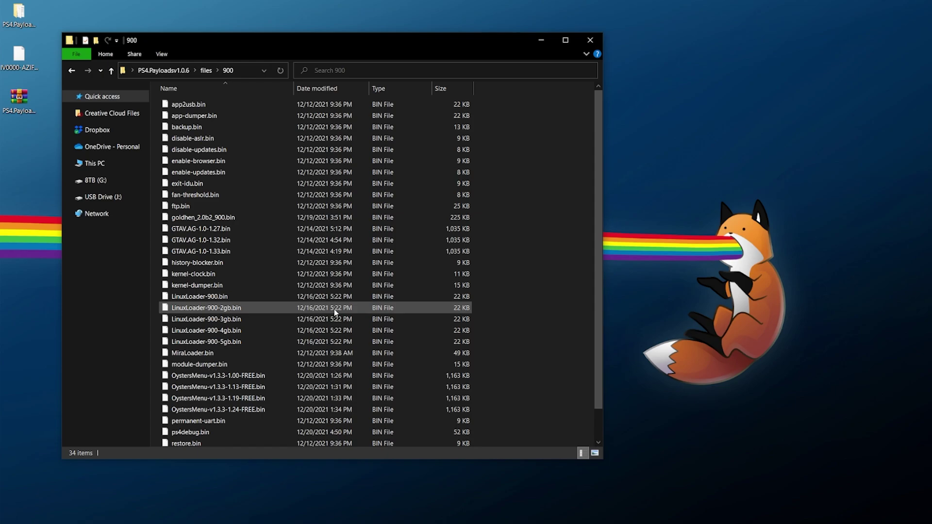
click(205, 70)
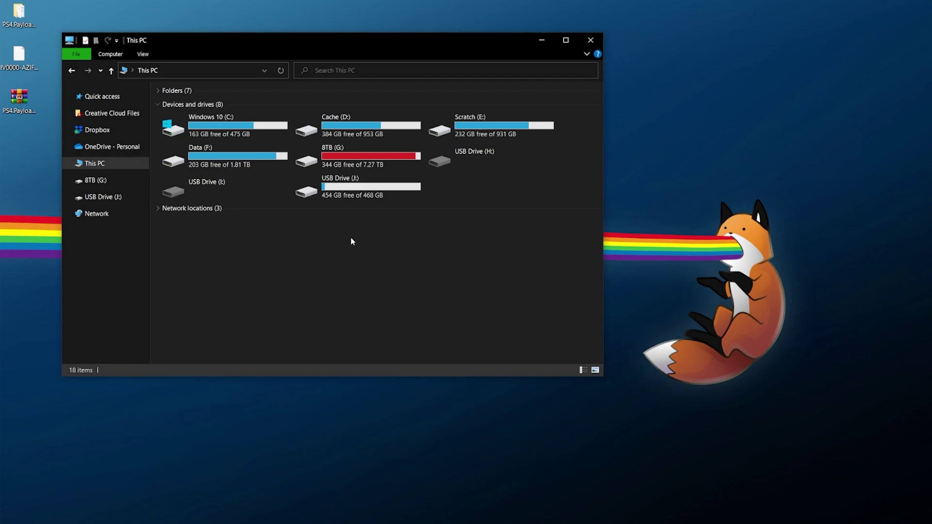
click(335, 192)
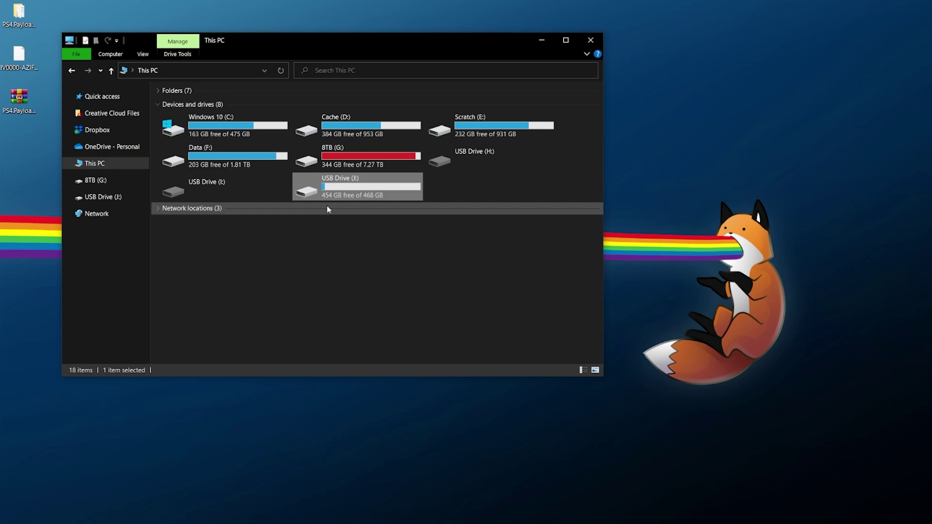
mouse_move(309, 193)
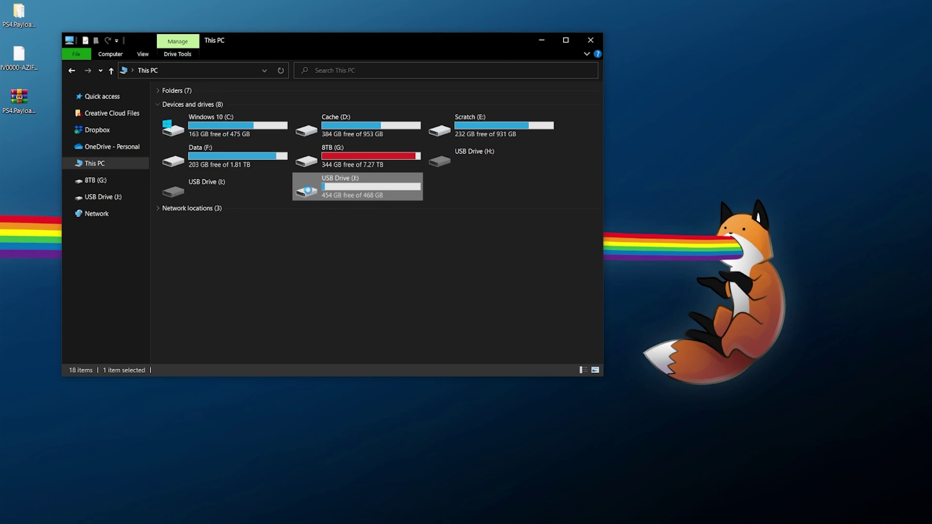
right_click(310, 192)
click(340, 517)
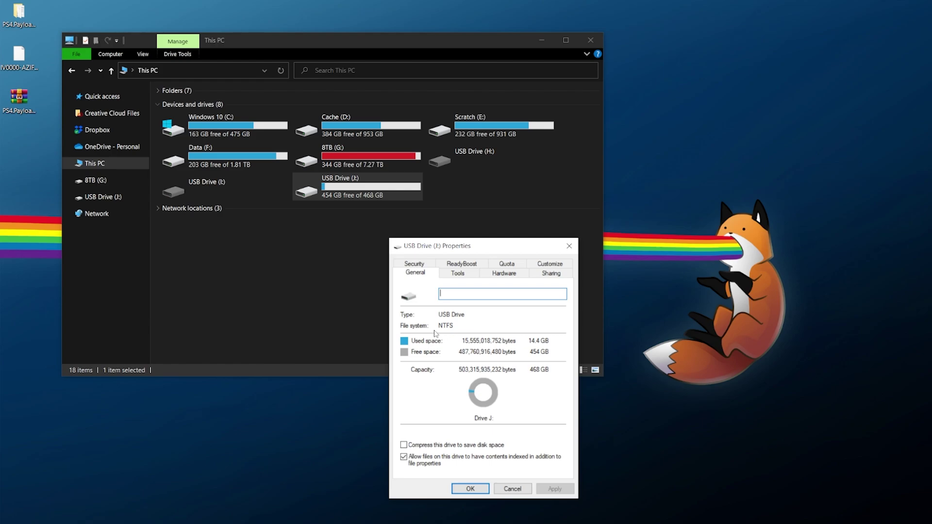
click(569, 246)
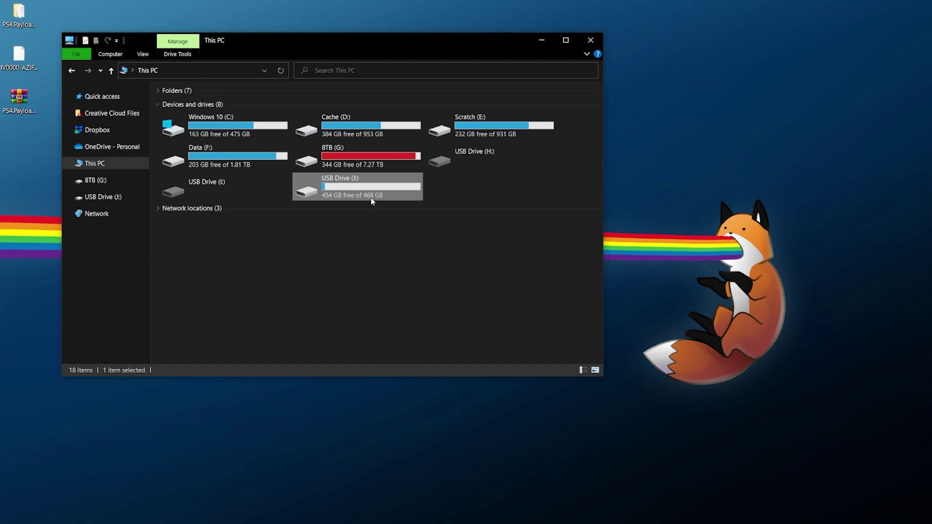
- Format USB Drive (J:) as exFAT with the default allocation size, confirming the erase
right_click(306, 187)
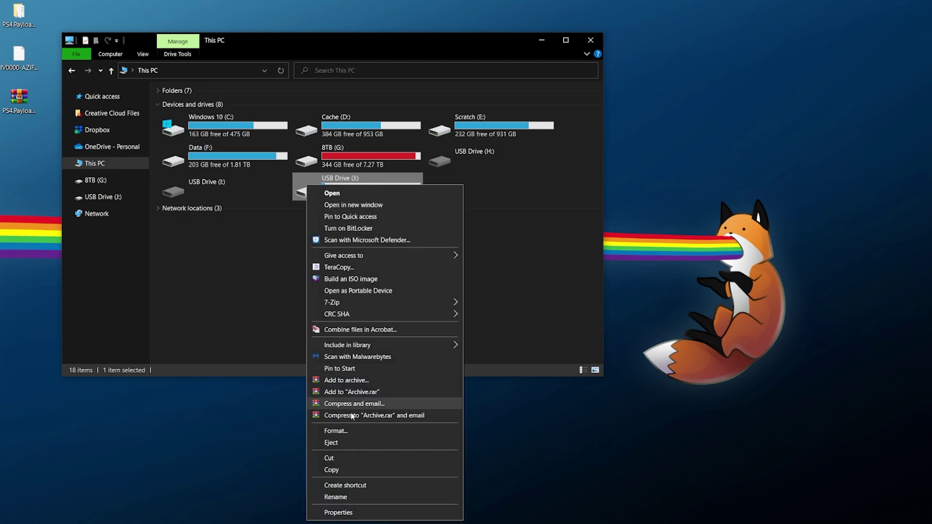
click(359, 430)
click(146, 199)
click(134, 215)
click(168, 224)
click(169, 232)
click(165, 353)
click(558, 297)
click(597, 293)
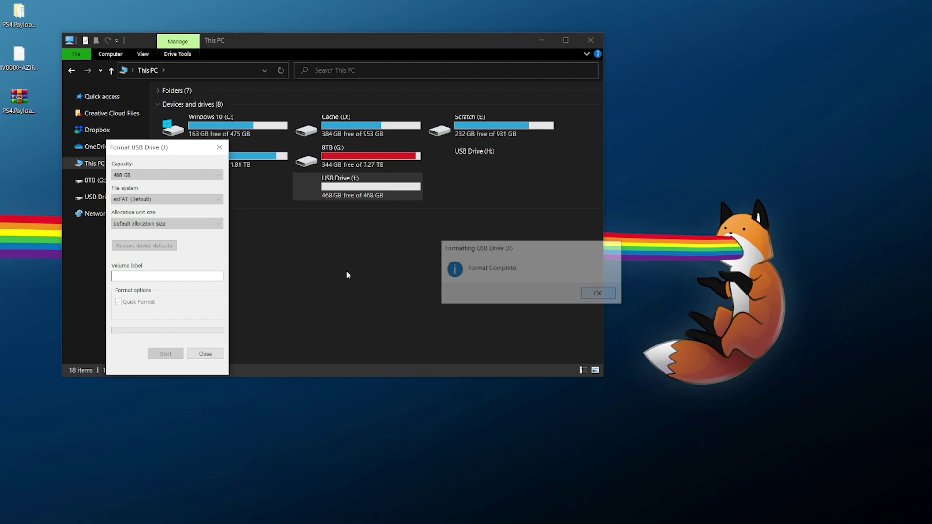
click(211, 354)
- Check the formatted drive's Properties to confirm exFAT with 468 GB free
right_click(353, 188)
click(381, 513)
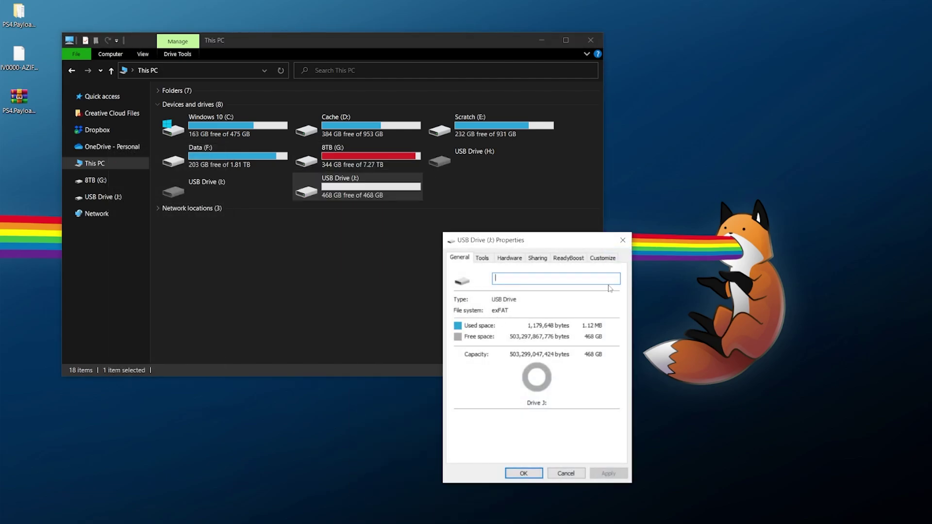
click(623, 239)
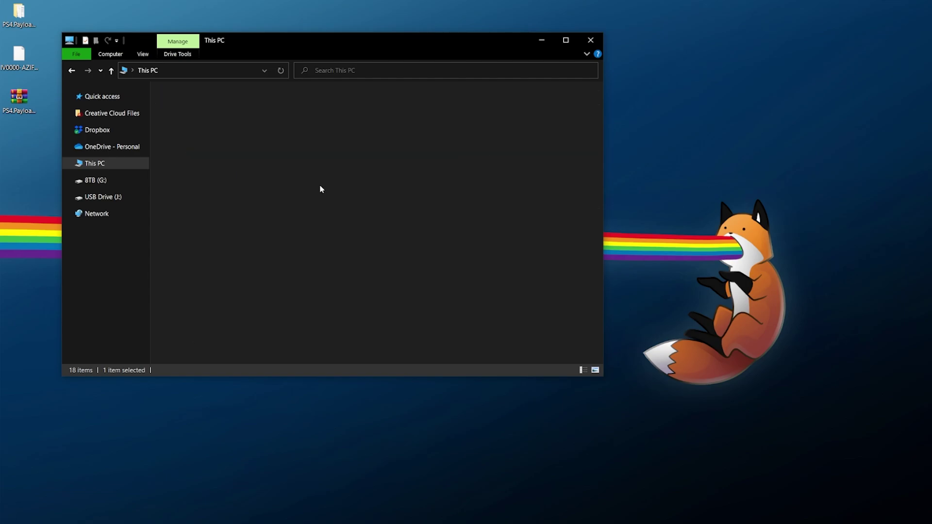